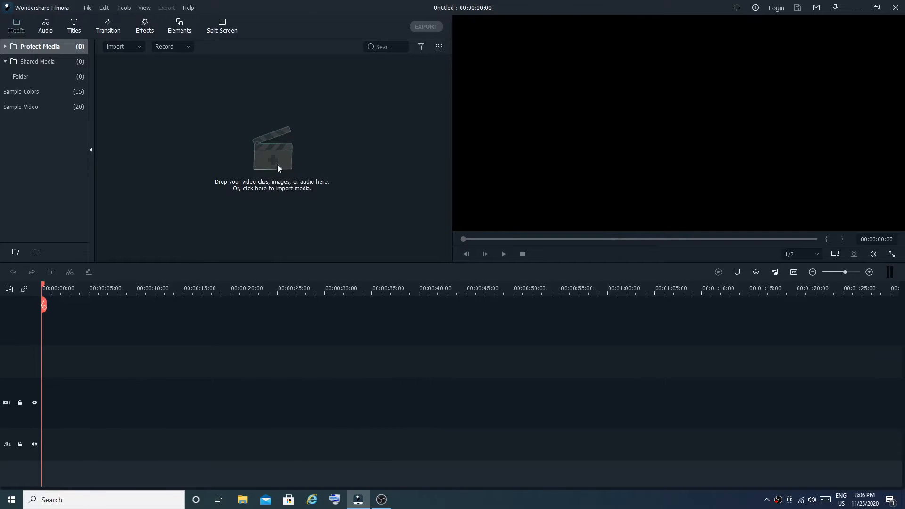
Import My Video1 from the Desktop and place it at the start of video track 1
{"action": "left_click", "coordinate": [277, 168]}
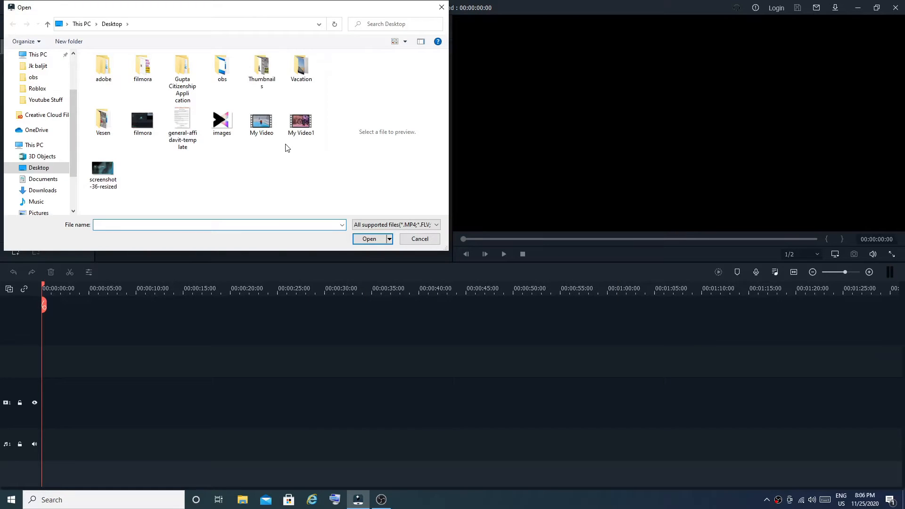
{"action": "left_click", "coordinate": [301, 124]}
{"action": "left_click", "coordinate": [367, 238]}
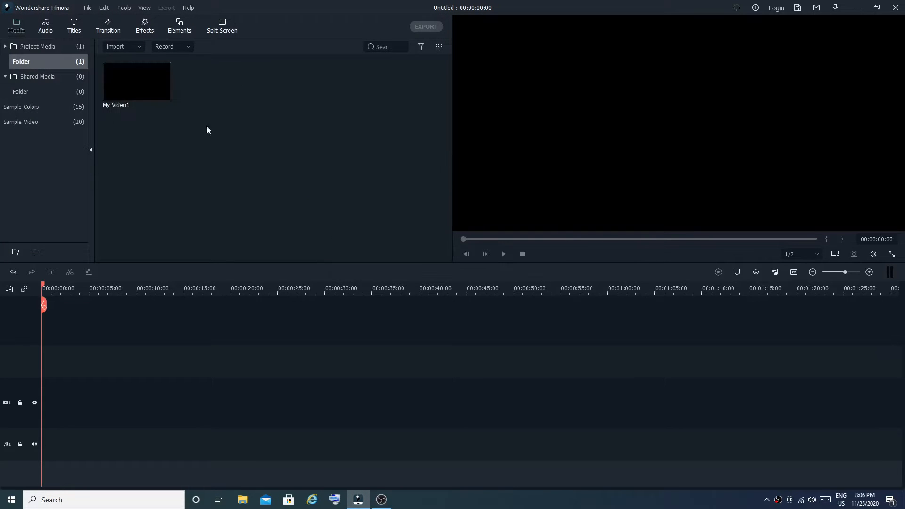
{"action": "left_click_drag", "start_coordinate": [157, 108], "coordinate": [48, 403]}
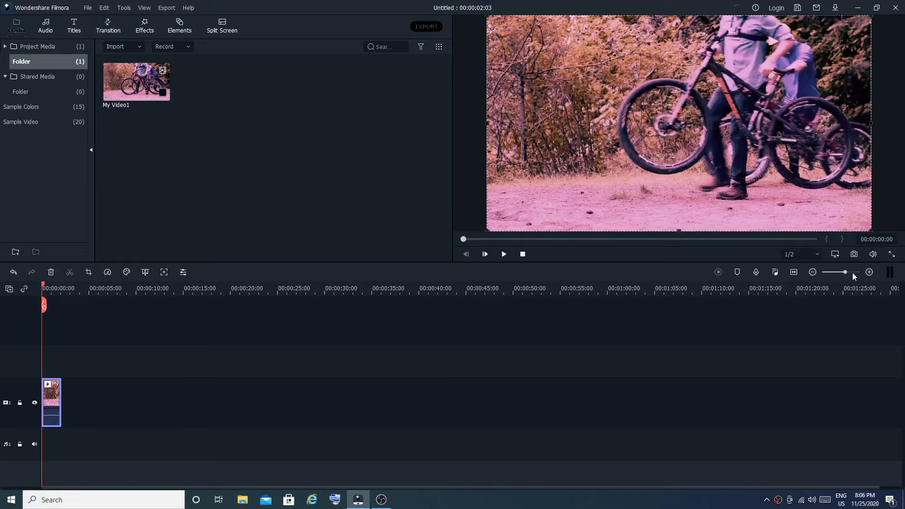
Add the Travel 06 sample video directly after the My Video1 clip on track 1
{"action": "left_click", "coordinate": [852, 273]}
{"action": "left_click", "coordinate": [23, 123]}
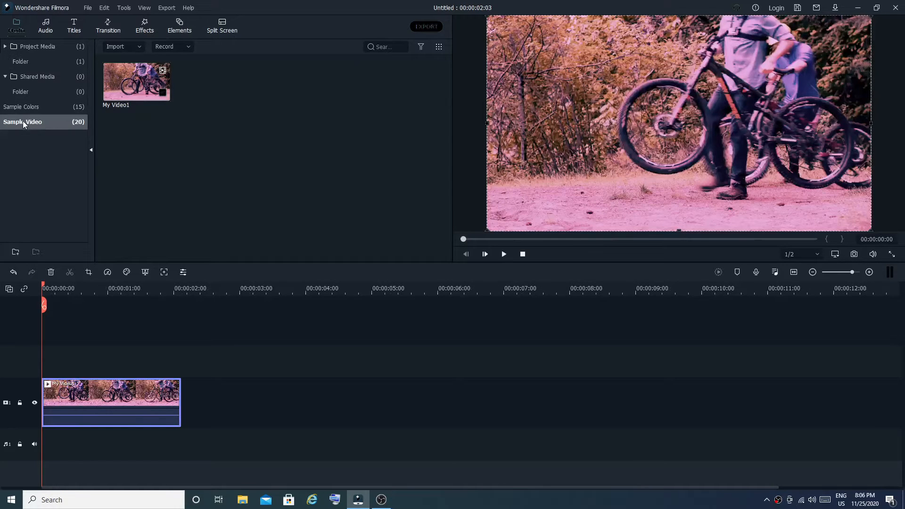
{"action": "left_click_drag", "start_coordinate": [217, 144], "coordinate": [179, 425]}
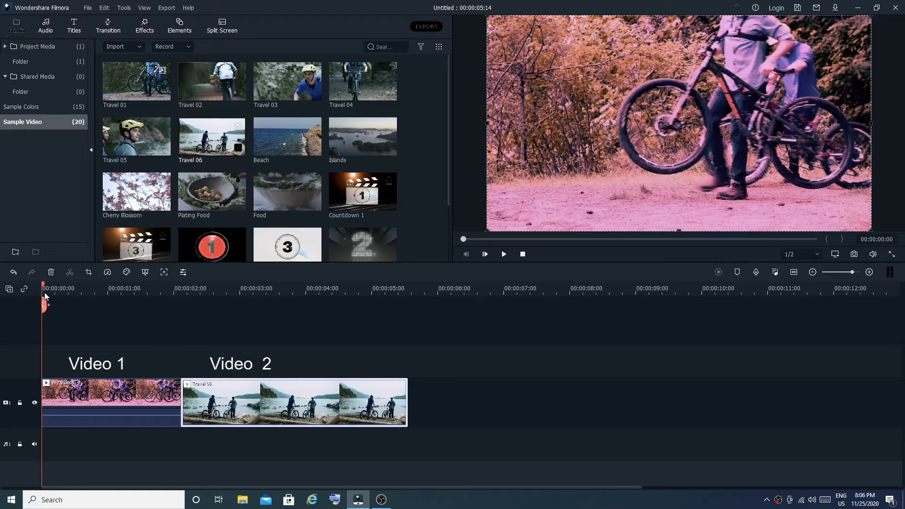
Compare the colors of the My Video1 and Travel 06 clips, viewing each clip's frames and properties
{"action": "left_click_drag", "start_coordinate": [463, 240], "coordinate": [537, 254]}
{"action": "left_click", "coordinate": [143, 403]}
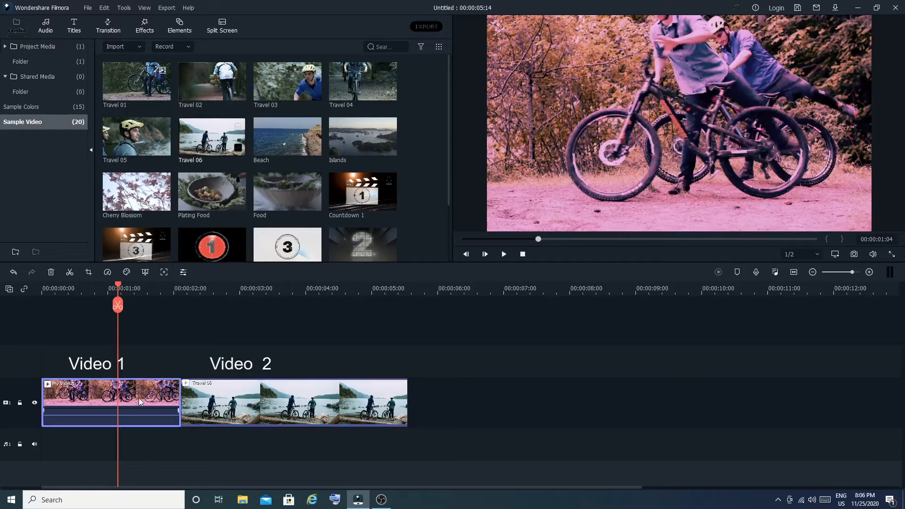
{"action": "double_click", "coordinate": [302, 404]}
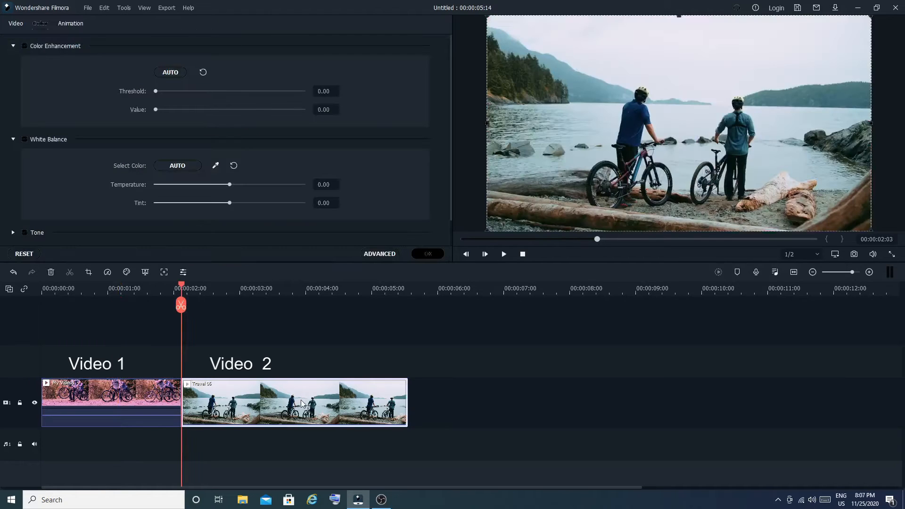
{"action": "double_click", "coordinate": [157, 403]}
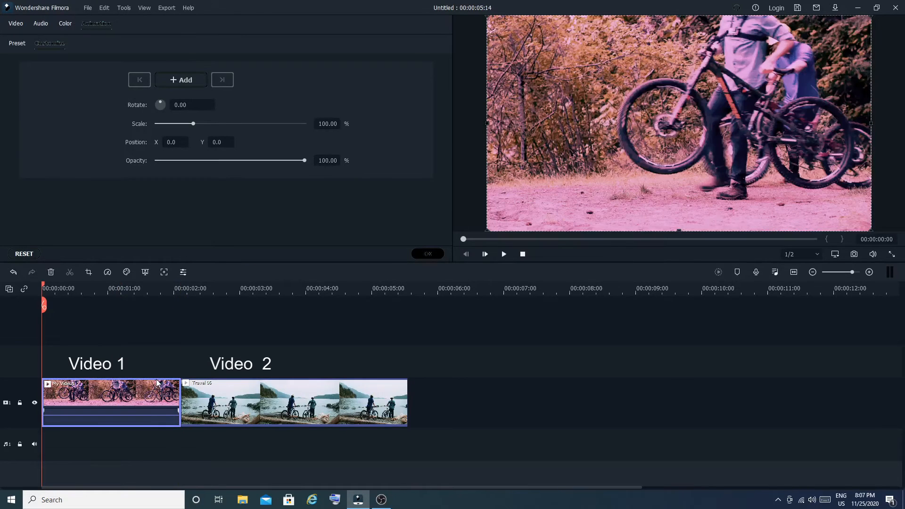
{"action": "double_click", "coordinate": [264, 403]}
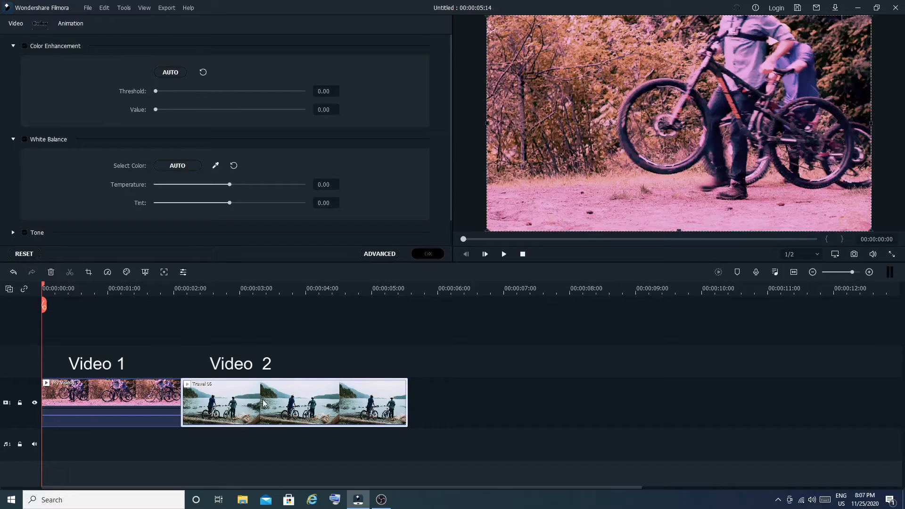
{"action": "double_click", "coordinate": [262, 400]}
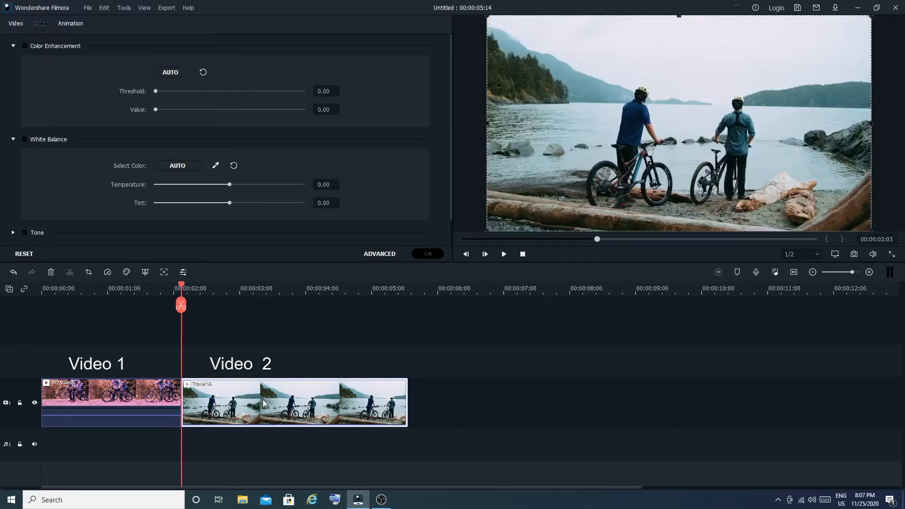
{"action": "left_click", "coordinate": [427, 254]}
Color-match the Travel 06 clip to the My Video1 reference frame at 00:00:01 and preview the clip
{"action": "right_click", "coordinate": [302, 396]}
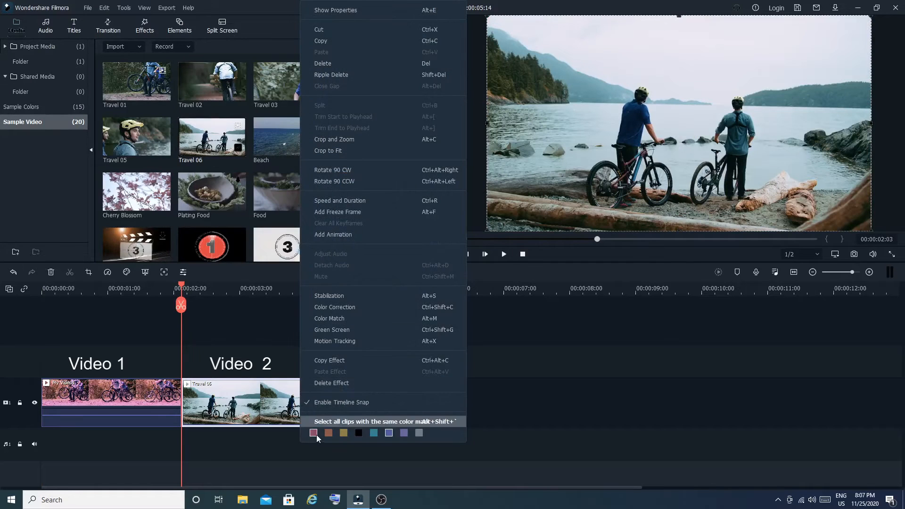
{"action": "left_click", "coordinate": [330, 319]}
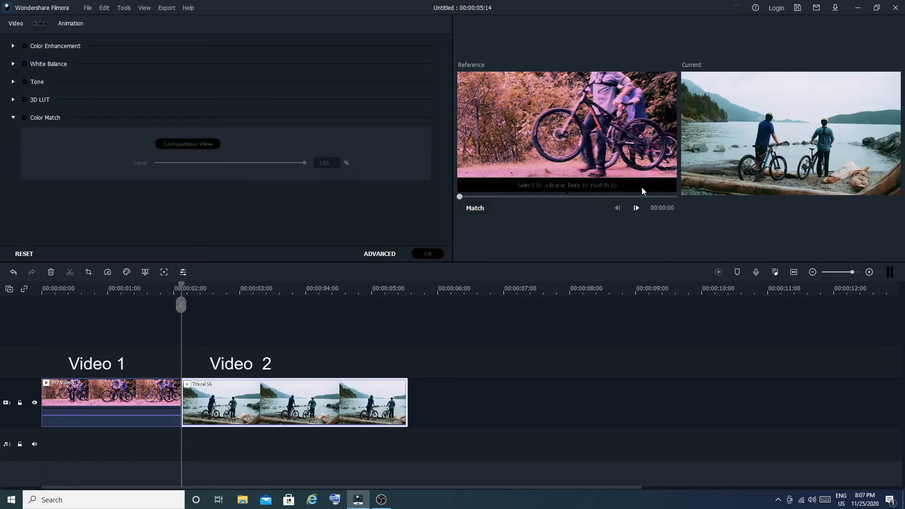
{"action": "left_click_drag", "start_coordinate": [460, 196], "coordinate": [521, 199]}
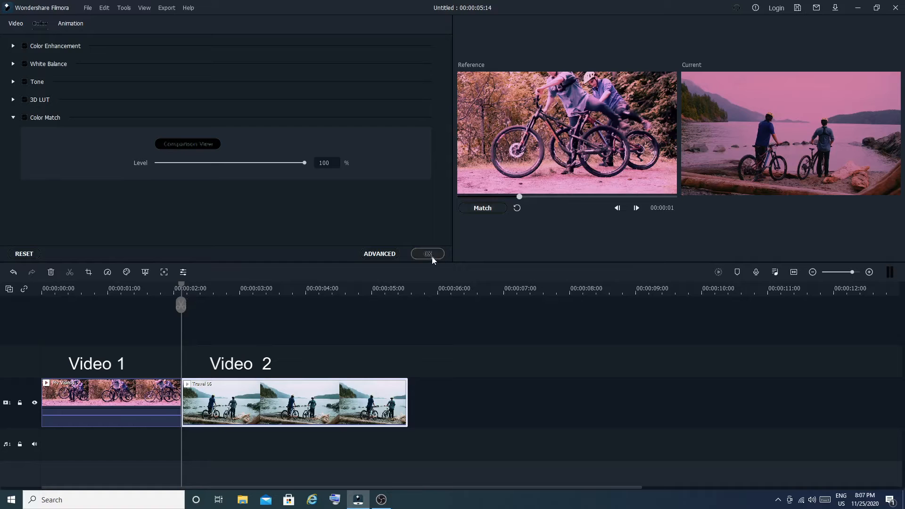
{"action": "left_click", "coordinate": [428, 254]}
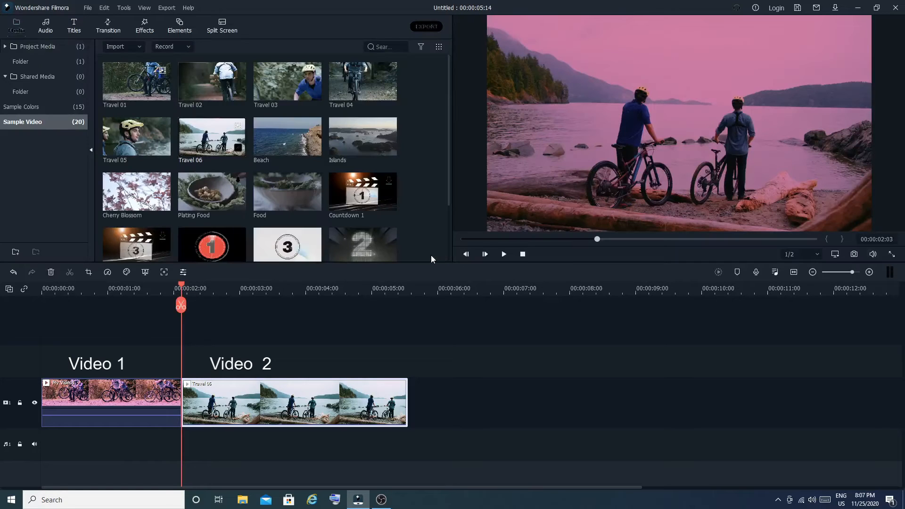
{"action": "left_click_drag", "start_coordinate": [182, 286], "coordinate": [224, 311]}
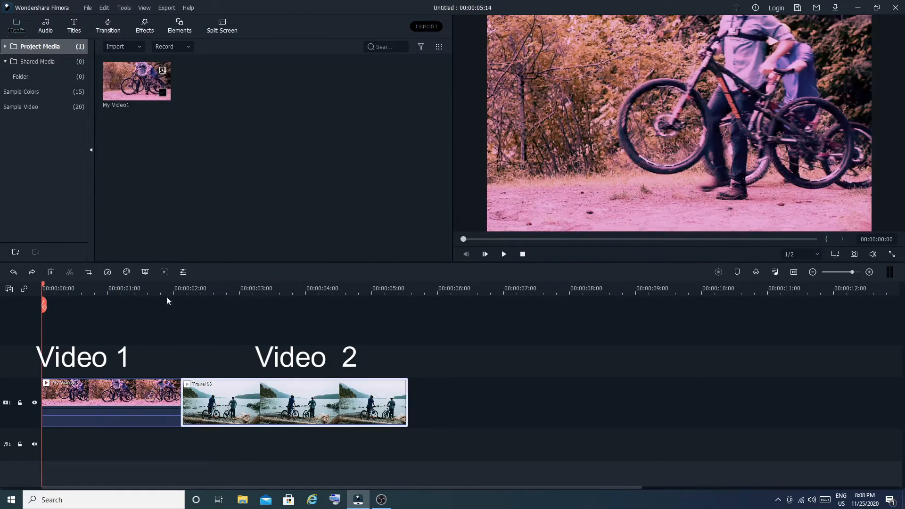
Color-match the My Video1 clip to the Travel 06 reference frame at 00:00:03 and preview the clip back to its start
{"action": "left_click", "coordinate": [223, 286]}
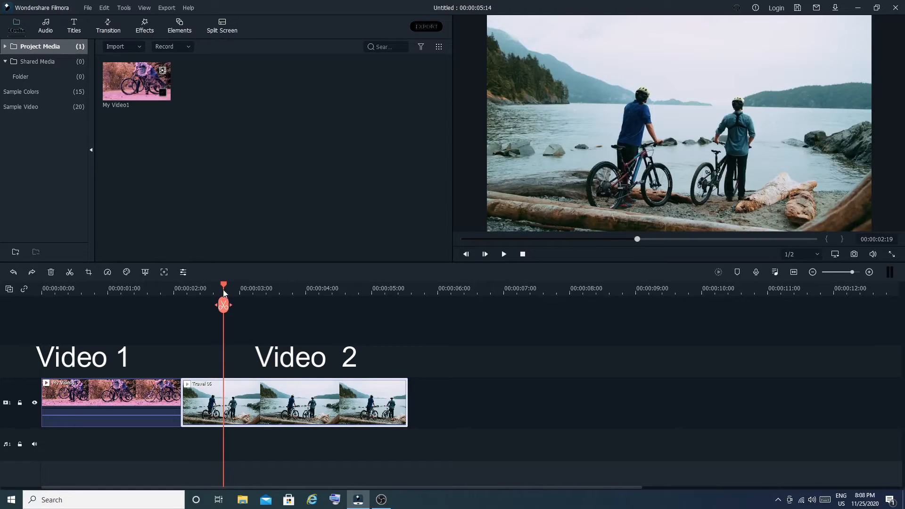
{"action": "left_click_drag", "start_coordinate": [226, 286], "coordinate": [93, 315]}
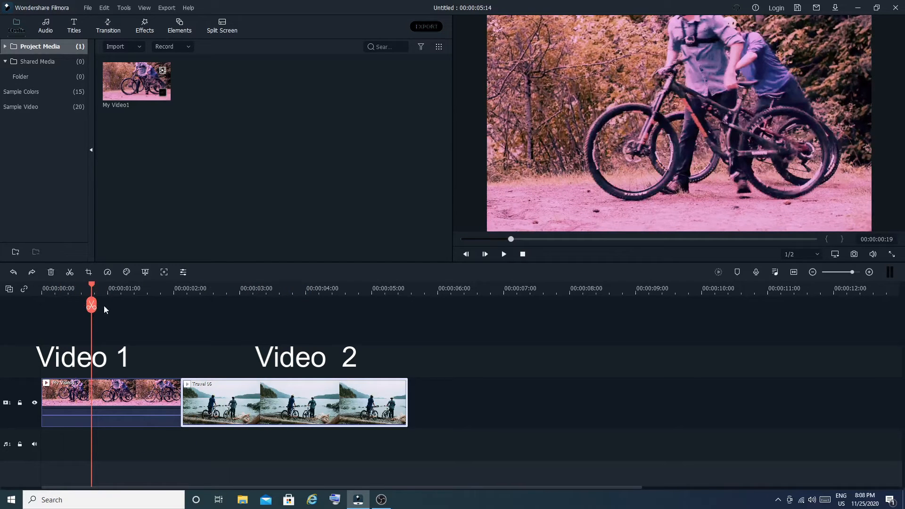
{"action": "left_click_drag", "start_coordinate": [94, 287], "coordinate": [251, 306]}
{"action": "left_click", "coordinate": [151, 396]}
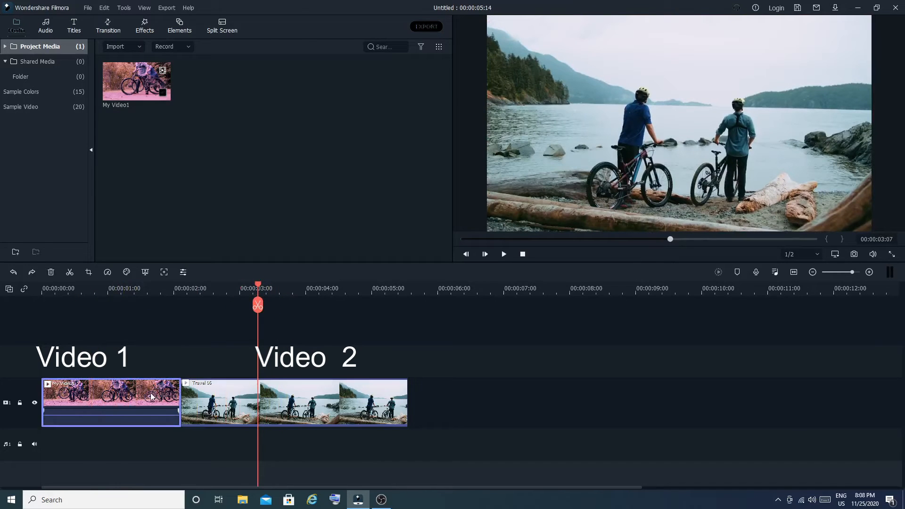
{"action": "right_click", "coordinate": [136, 394]}
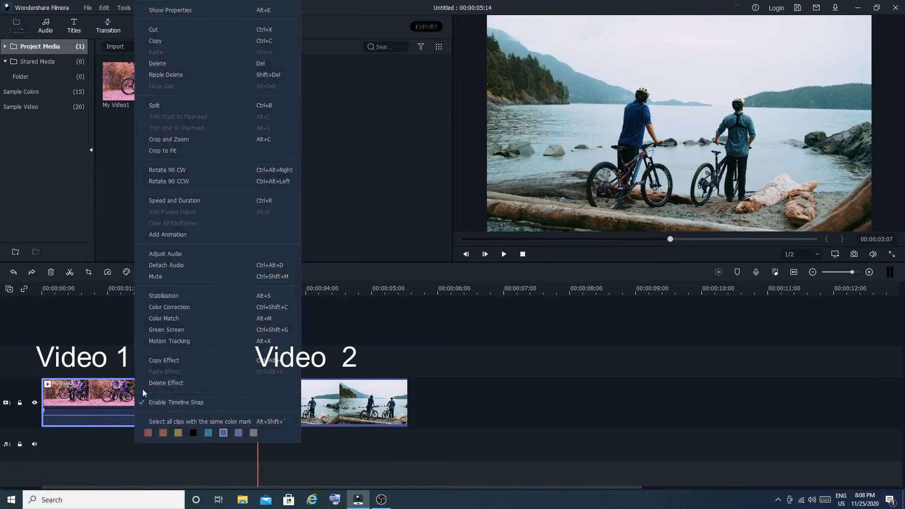
{"action": "left_click", "coordinate": [159, 319]}
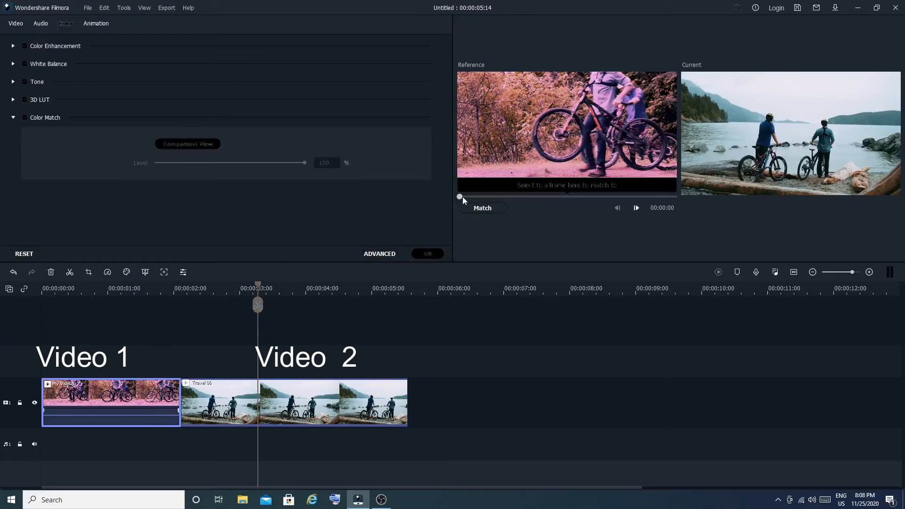
{"action": "left_click_drag", "start_coordinate": [460, 198], "coordinate": [596, 198]}
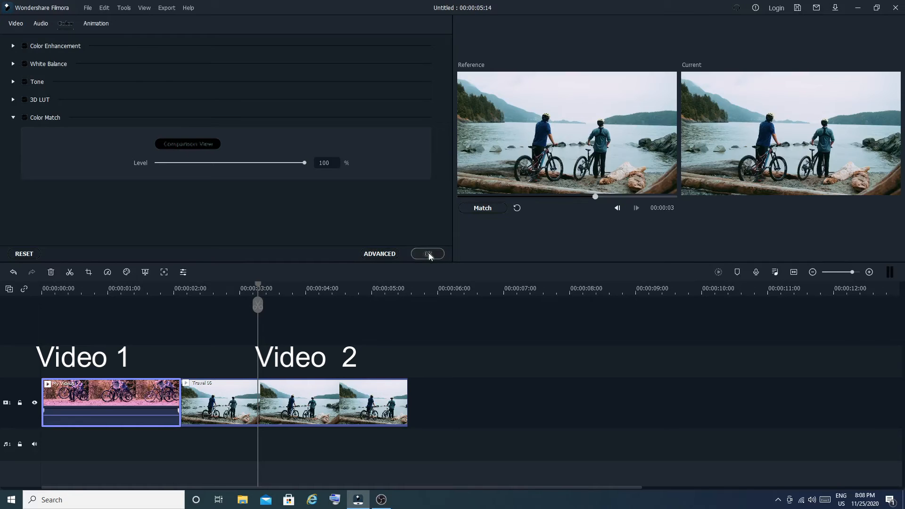
{"action": "left_click", "coordinate": [427, 255]}
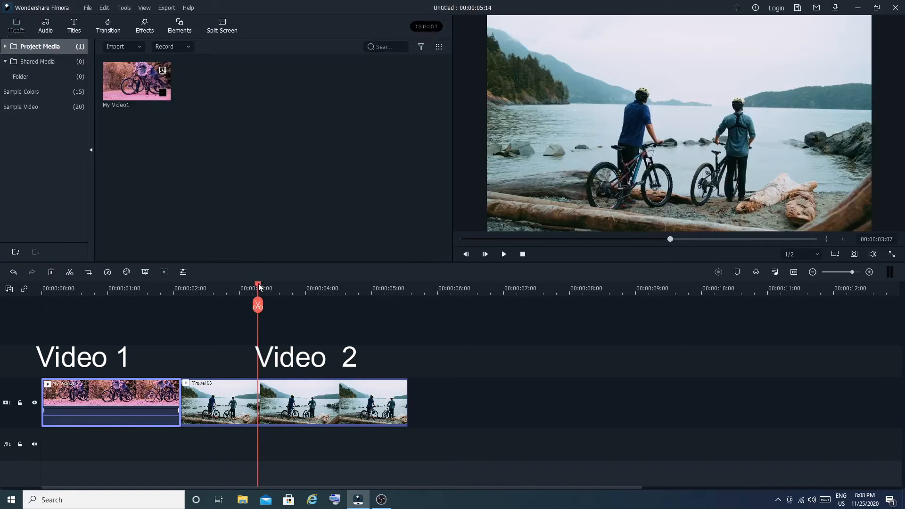
{"action": "left_click_drag", "start_coordinate": [249, 289], "coordinate": [98, 338]}
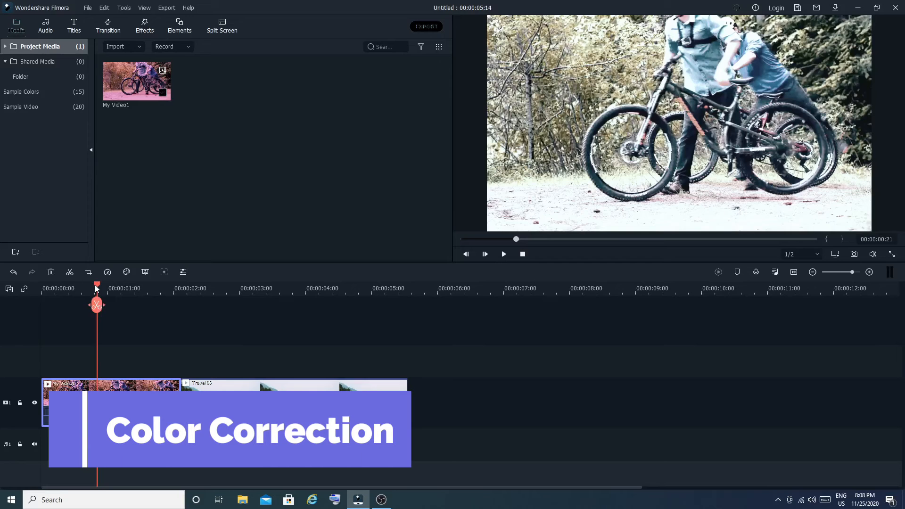
{"action": "left_click_drag", "start_coordinate": [97, 288], "coordinate": [42, 288]}
Try the Boost Color, Elegant, Brighten, Walking Dead and Reign color correction presets on the Travel 06 clip
{"action": "right_click", "coordinate": [304, 405]}
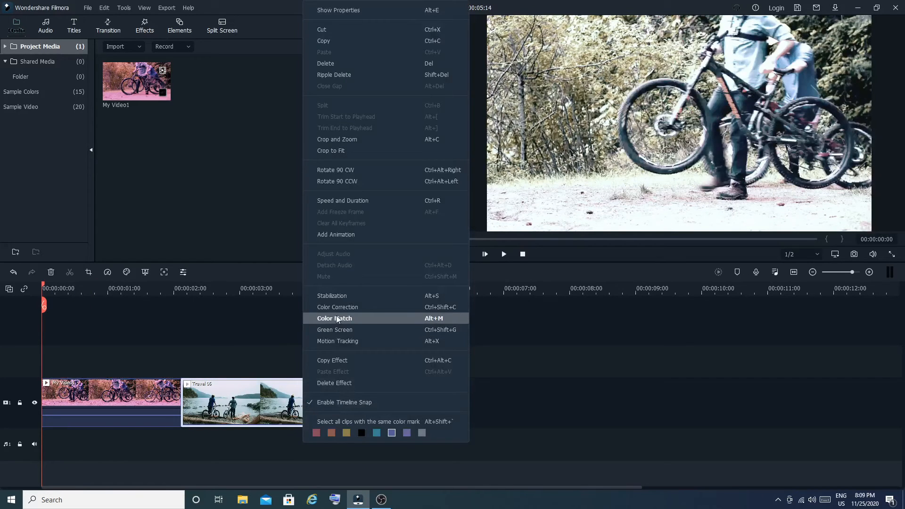
{"action": "left_click", "coordinate": [350, 307]}
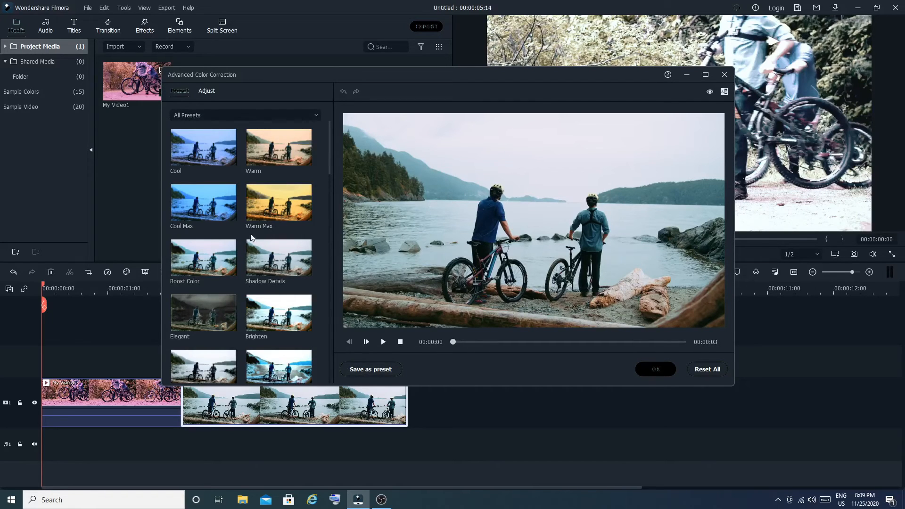
{"action": "left_click", "coordinate": [199, 268]}
{"action": "left_click", "coordinate": [213, 309]}
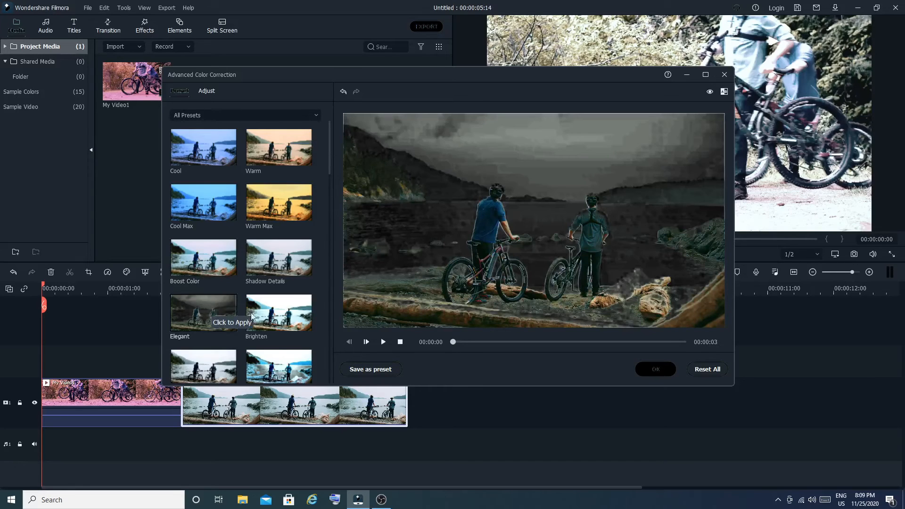
{"action": "left_click", "coordinate": [271, 316]}
{"action": "scroll", "coordinate": [273, 264], "scroll_direction": "down", "scroll_amount": 10}
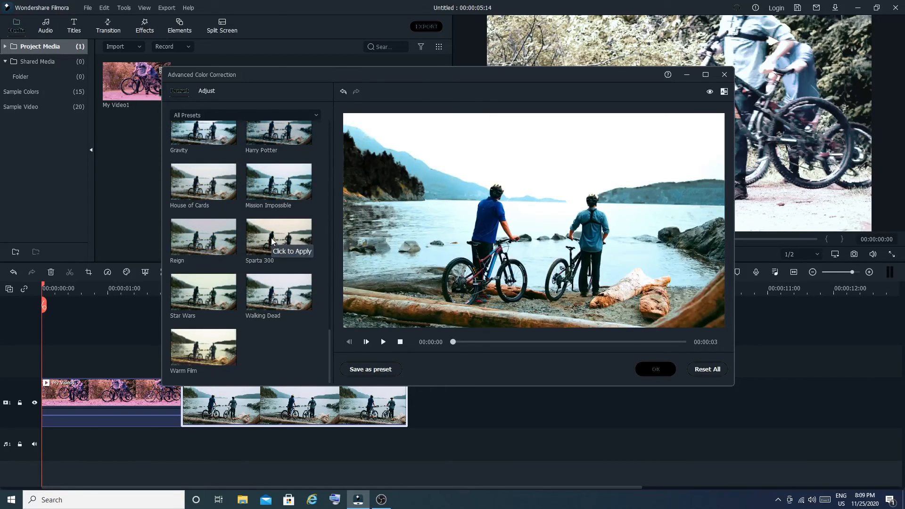
{"action": "left_click", "coordinate": [281, 307]}
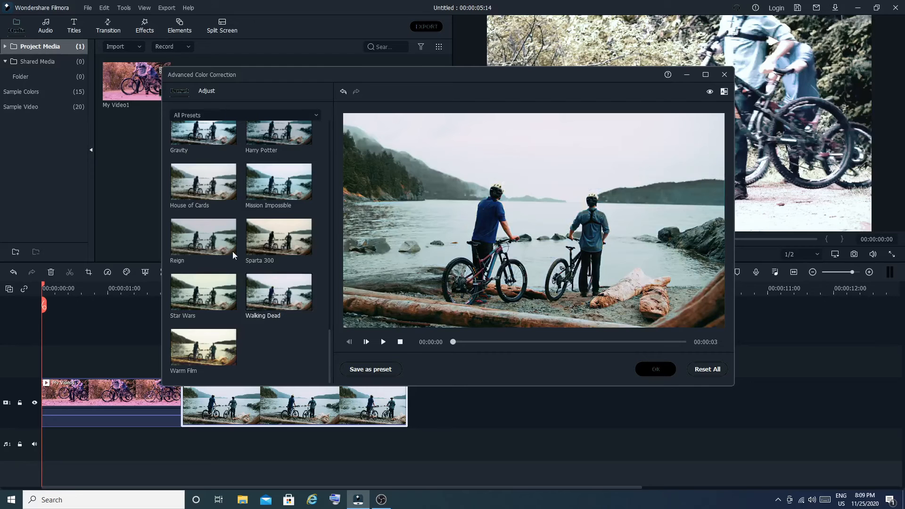
{"action": "left_click", "coordinate": [215, 241]}
{"action": "scroll", "coordinate": [245, 227], "scroll_direction": "up", "scroll_amount": 5}
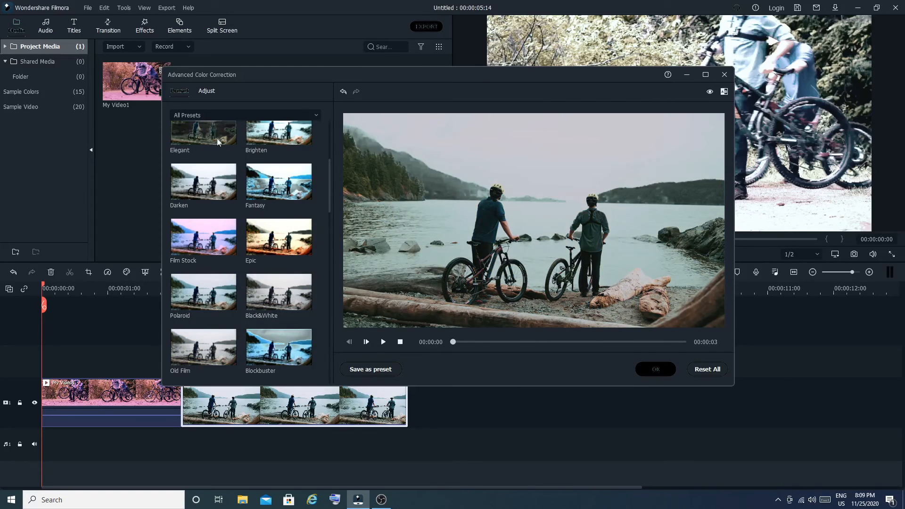
Try adjusting the Color Enhancement threshold of the Travel 06 clip, reset all its corrections and confirm
{"action": "left_click", "coordinate": [205, 91]}
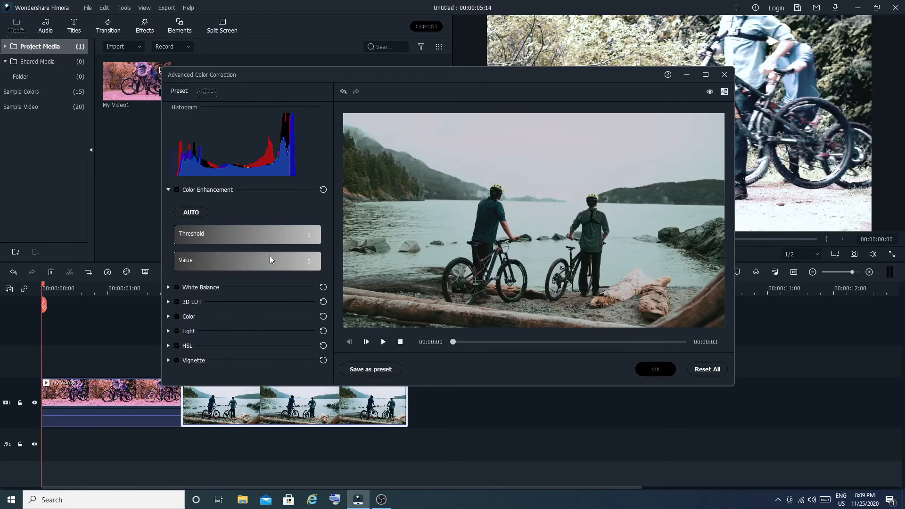
{"action": "left_click_drag", "start_coordinate": [298, 231], "coordinate": [251, 235]}
{"action": "left_click", "coordinate": [657, 371]}
{"action": "left_click", "coordinate": [709, 371]}
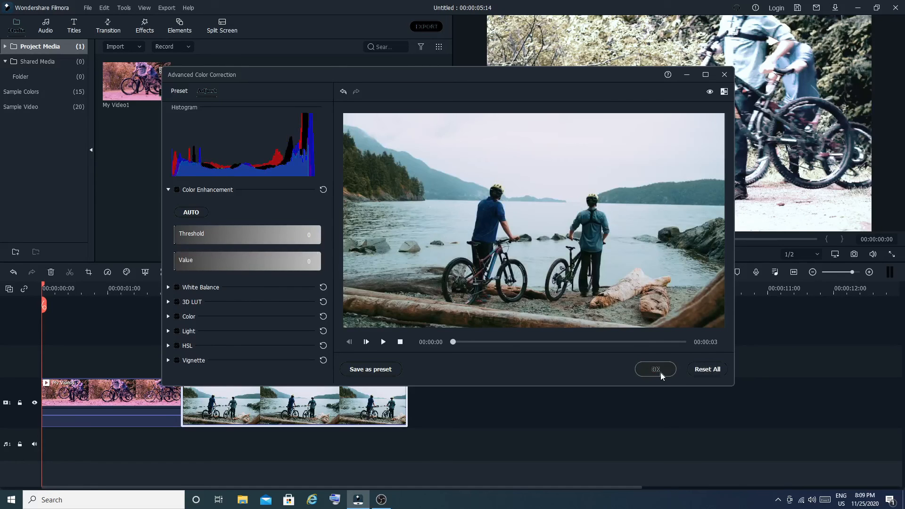
{"action": "left_click", "coordinate": [657, 370]}
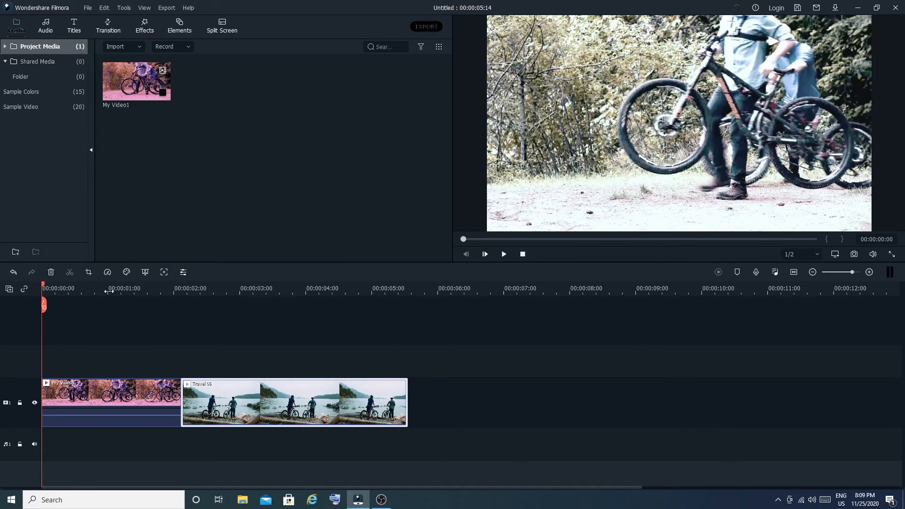
{"action": "mouse_move", "coordinate": [42, 285]}
{"action": "left_mouse_down"}
{"action": "mouse_move", "coordinate": [414, 288]}
{"action": "mouse_move", "coordinate": [33, 300]}
{"action": "left_mouse_up"}
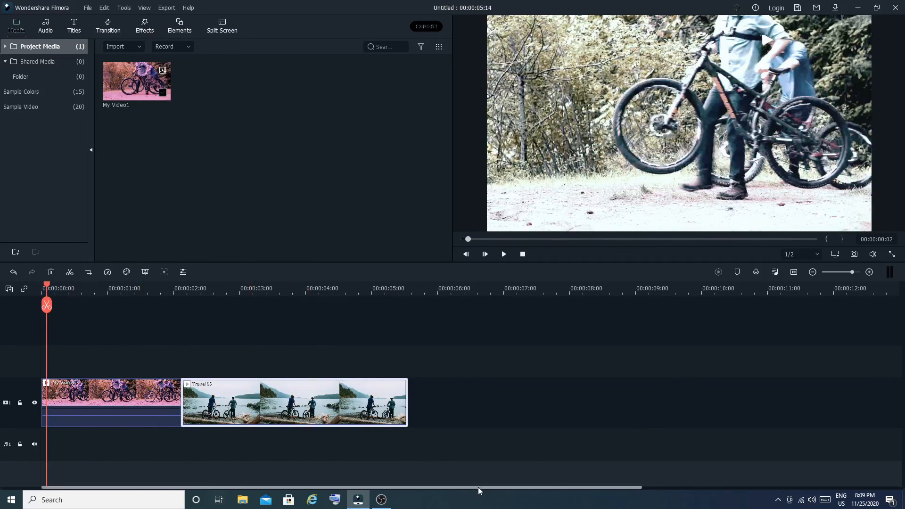